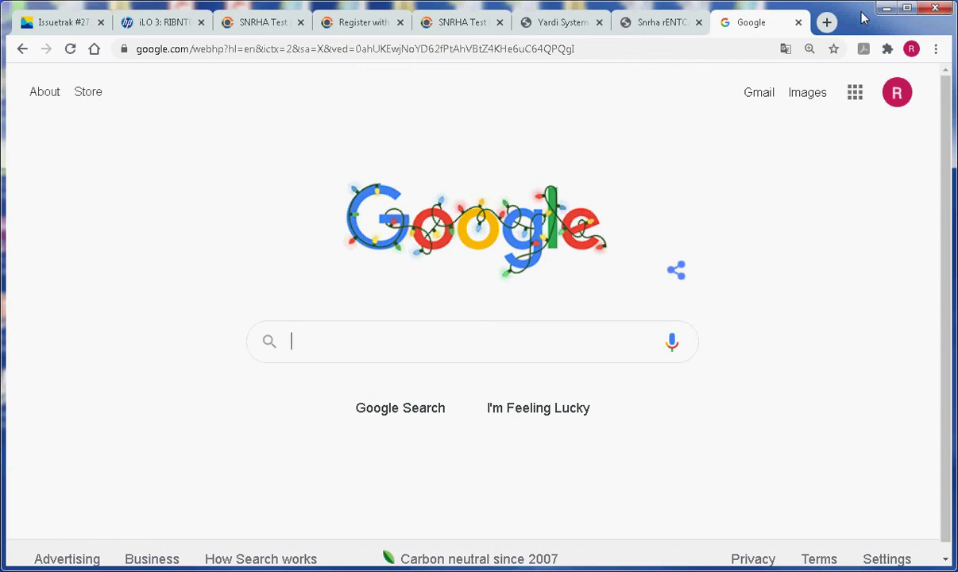
Load onlineportal.snvrha.org from the autocomplete suggestion, then return to the SNRHA Test site
click(596, 50)
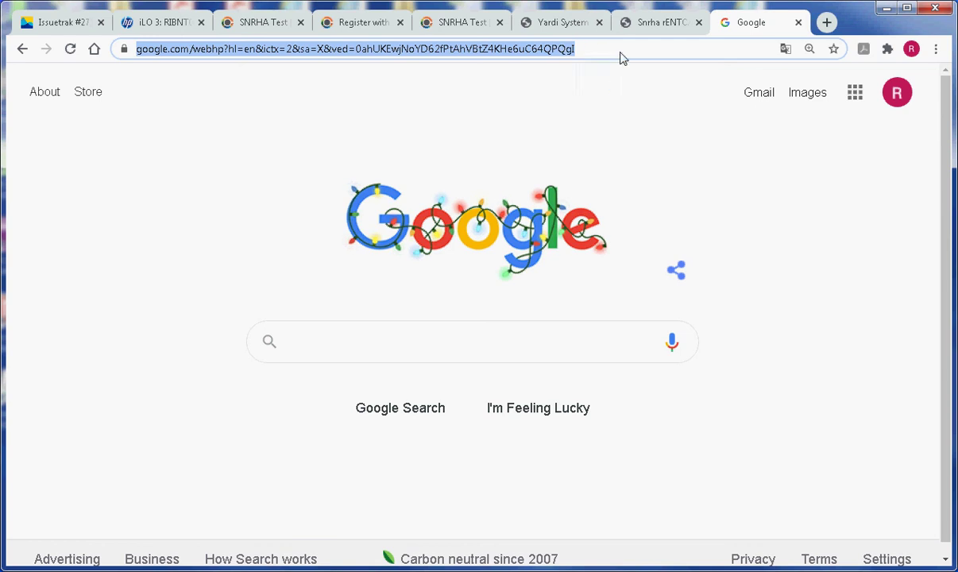
text(on)
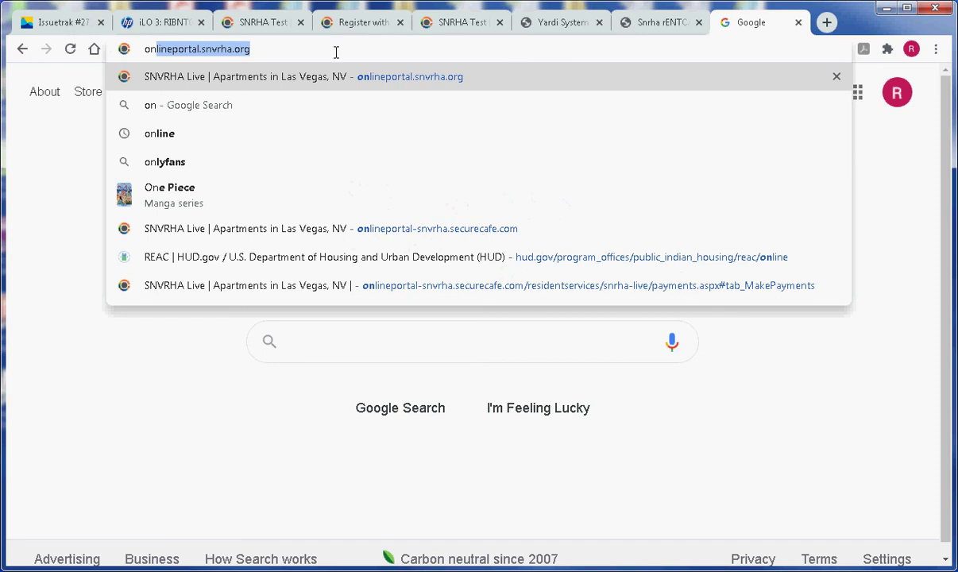
key(End)
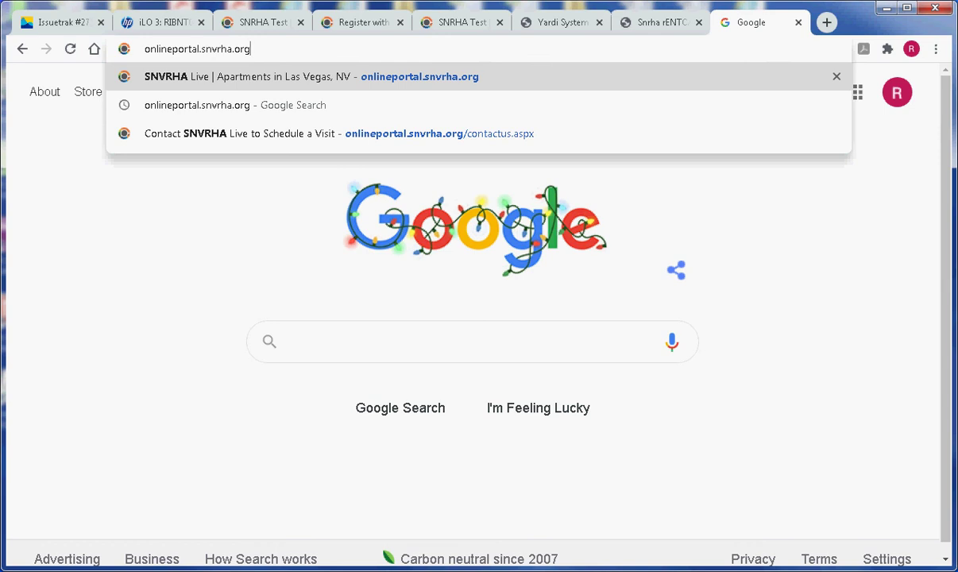
key(Return)
key(ctrl+3)
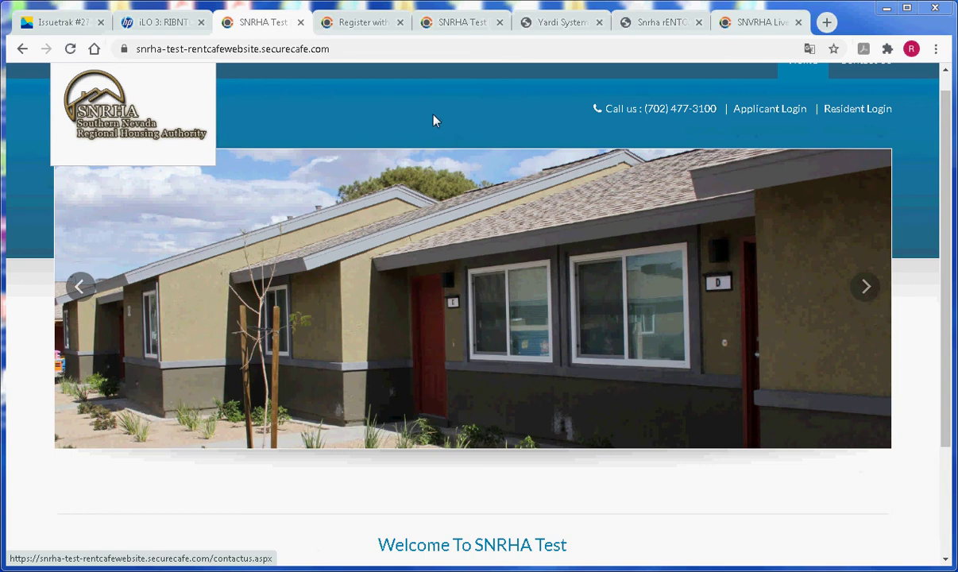
Open the Applicant Login page from the SNRHA Test home page
click(783, 117)
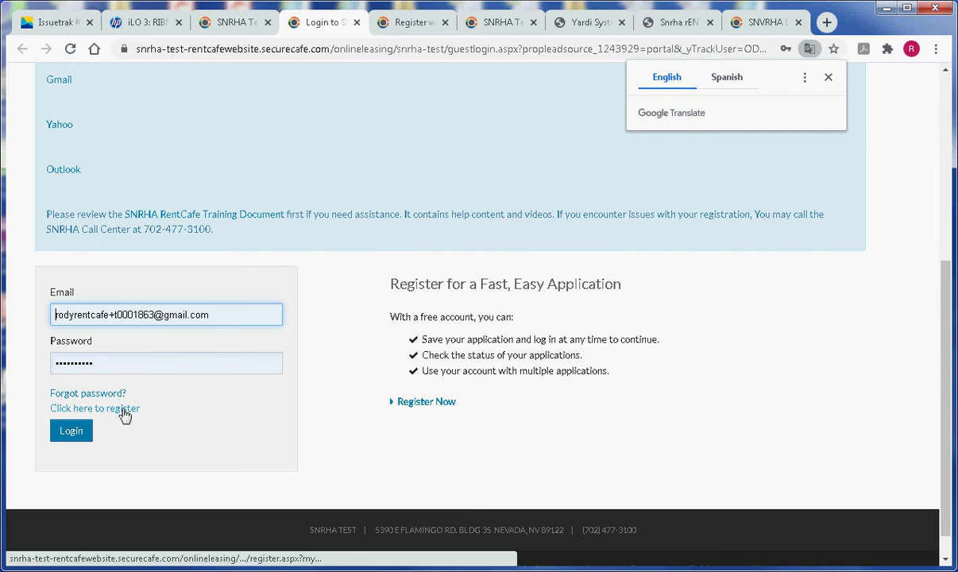
Go to the new account registration page and bring the registration code options into view
click(124, 409)
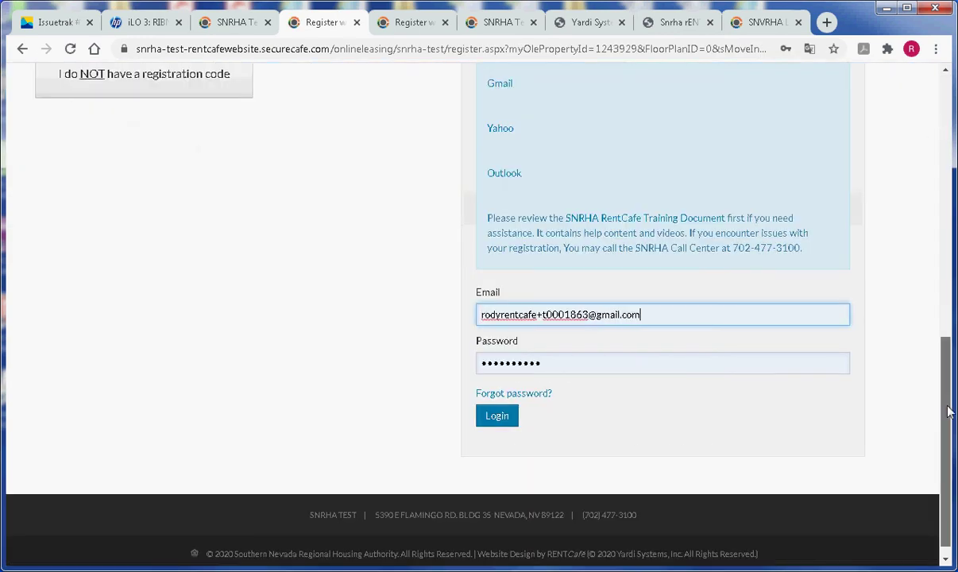
drag(947, 410, 940, 259)
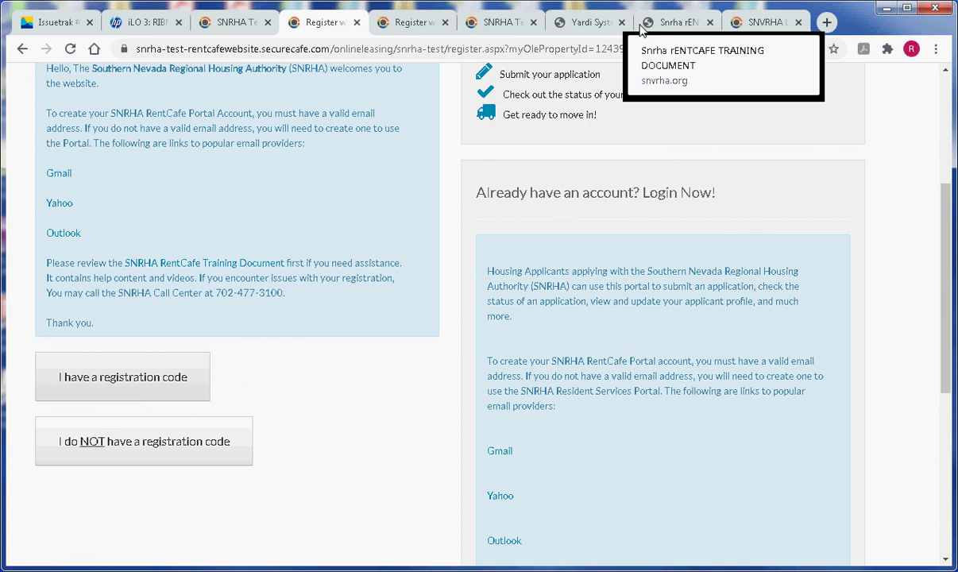
Find the registration code in the Yardi Voyager RENTCAFE letter, then return to SNRHA Test
click(584, 23)
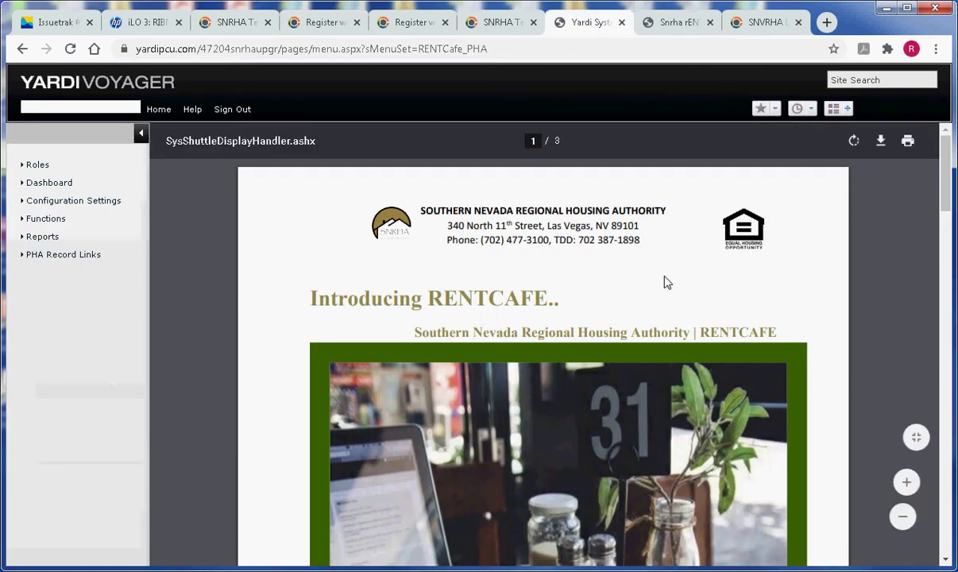
scroll(665, 280, down, 3)
scroll(665, 281, down, 6)
scroll(666, 282, down, 4)
scroll(666, 282, down, 5)
scroll(668, 281, down, 5)
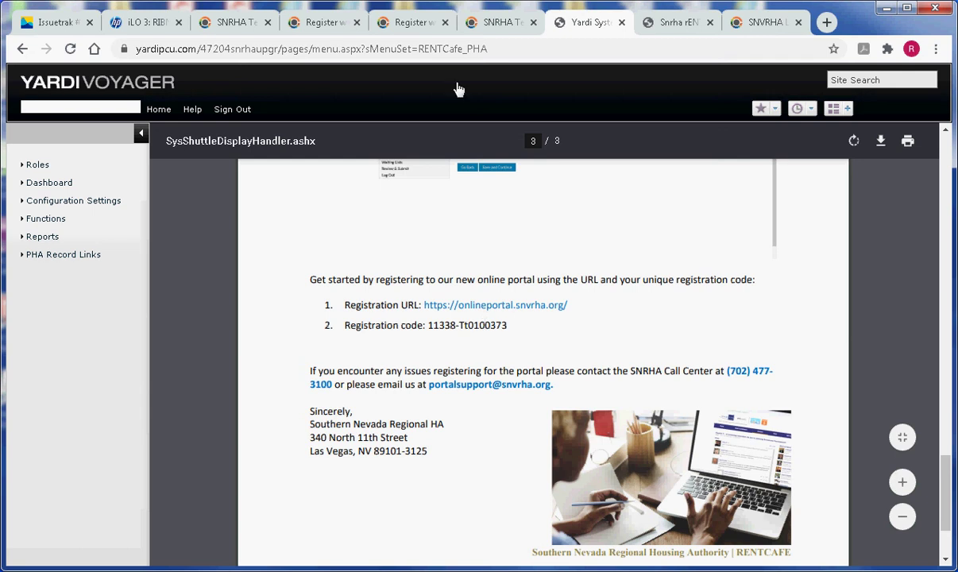
click(229, 25)
Choose 'I have a registration code', paste the code and submit it with Go
click(312, 21)
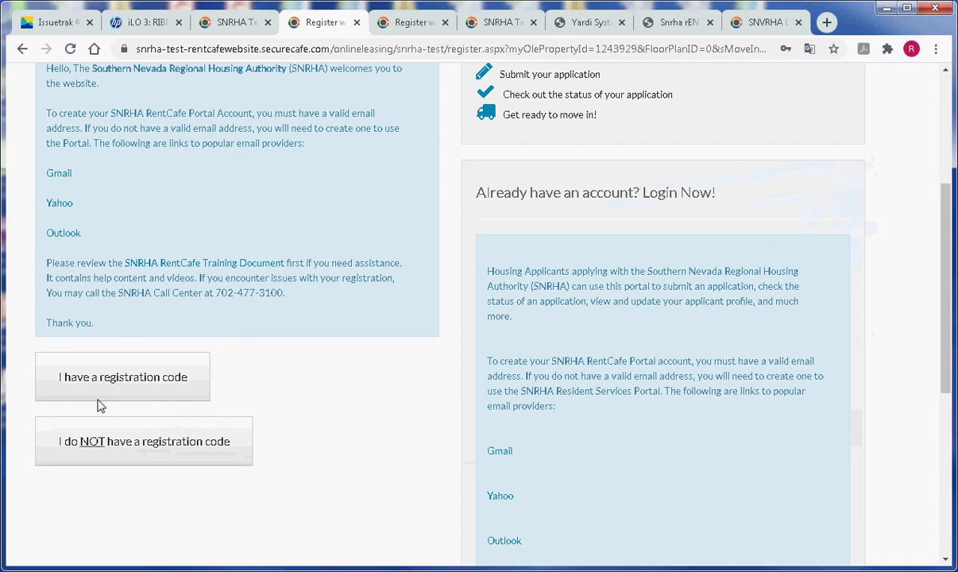
click(152, 385)
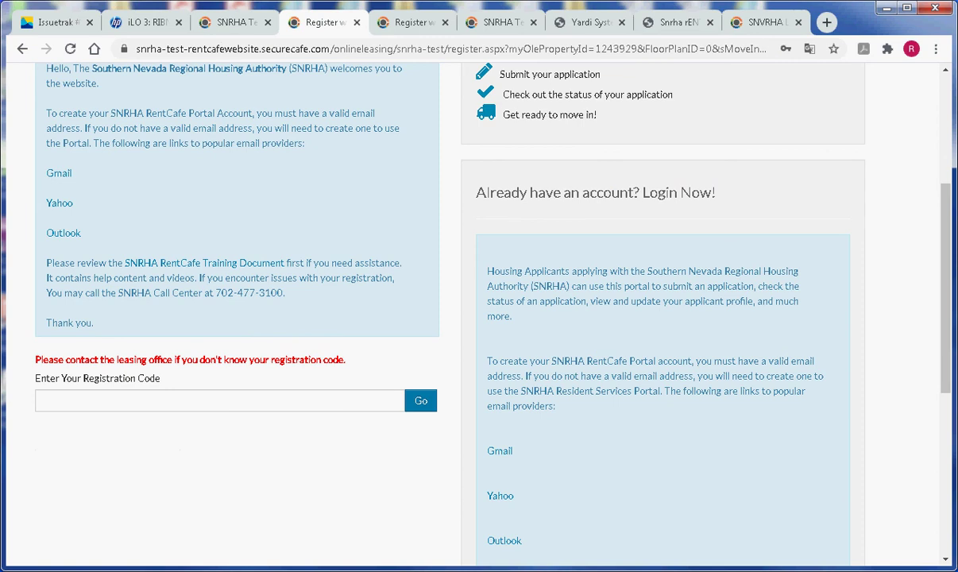
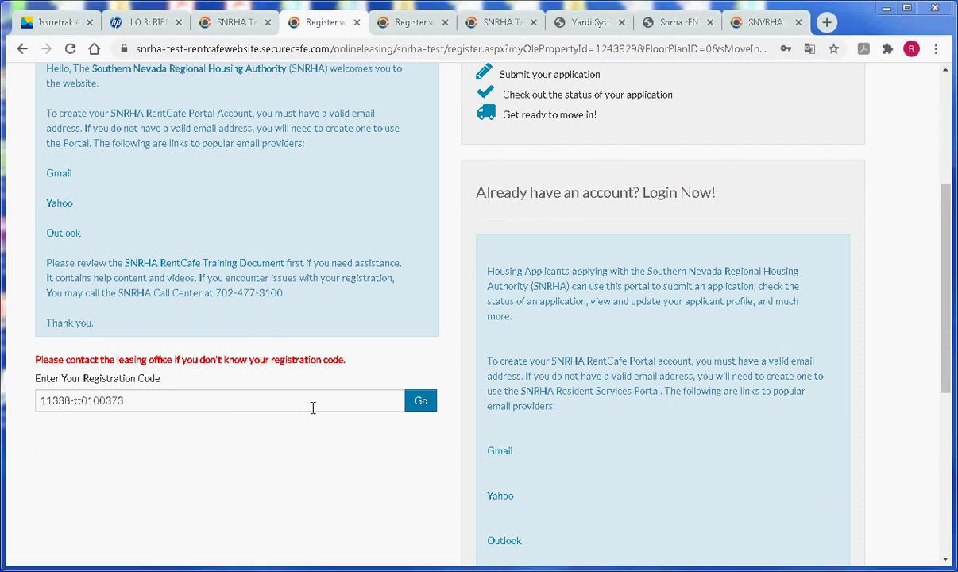
click(421, 402)
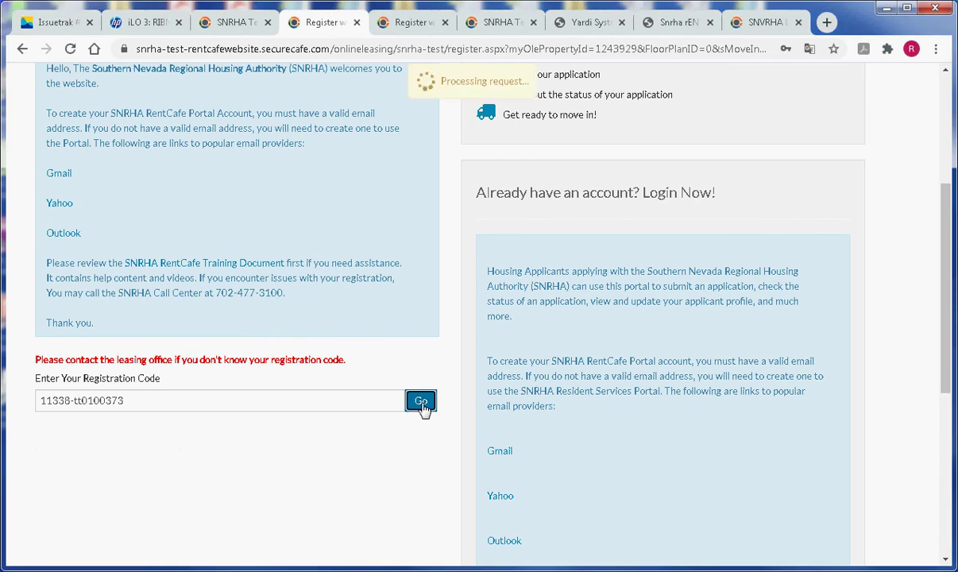
Check the filled account e-mail and password, then tick the reCAPTCHA 'I'm not a robot' box
scroll(428, 446, down, 4)
scroll(426, 446, down, 1)
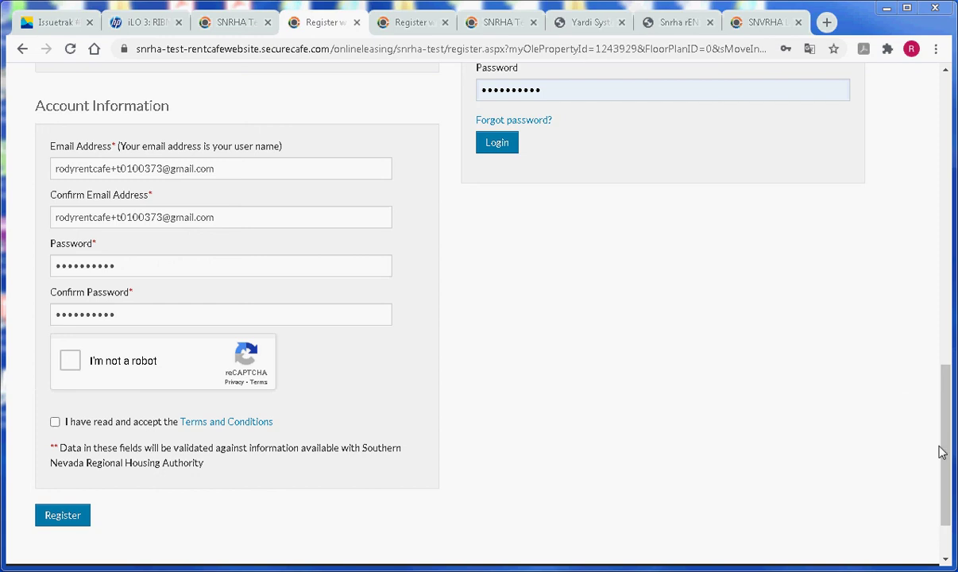
scroll(947, 392, up, 1)
scroll(945, 328, up, 5)
scroll(931, 411, down, 4)
scroll(920, 453, down, 3)
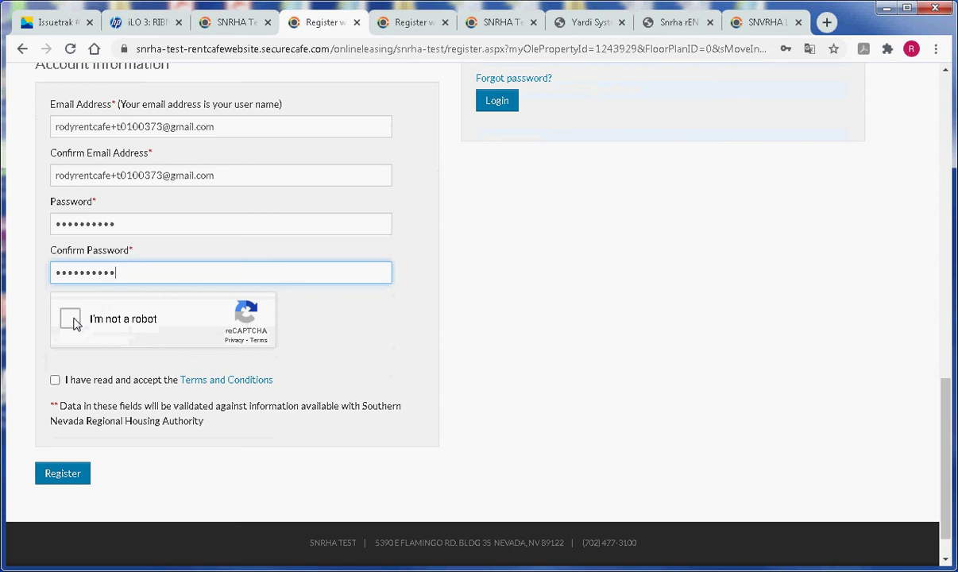
click(74, 323)
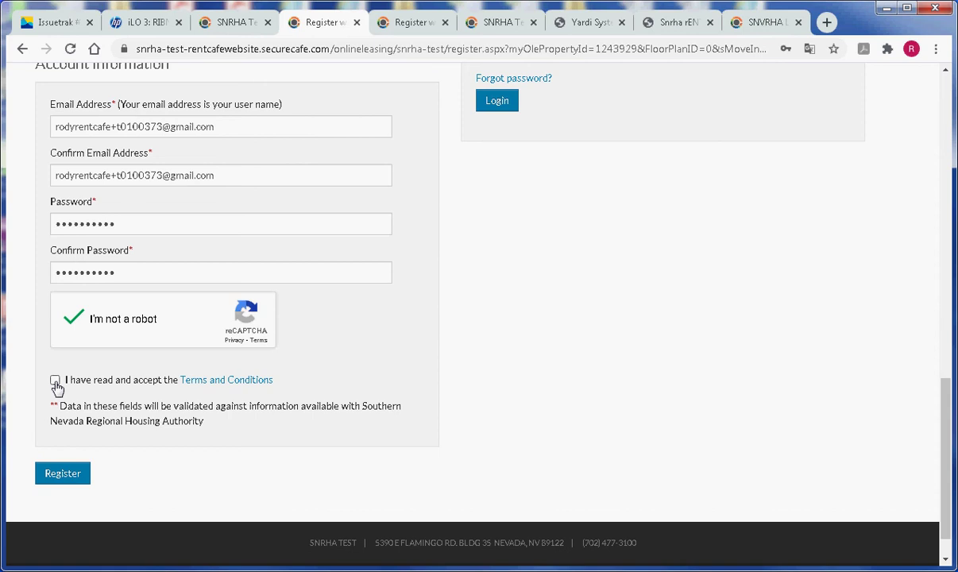
Tick and accept the Terms and Conditions, then submit the account with Register
click(56, 383)
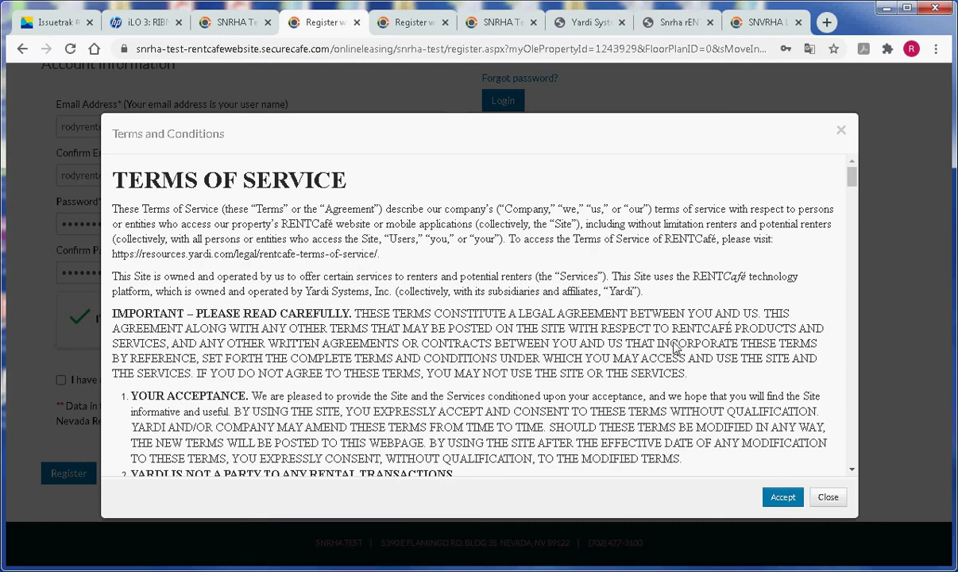
click(784, 499)
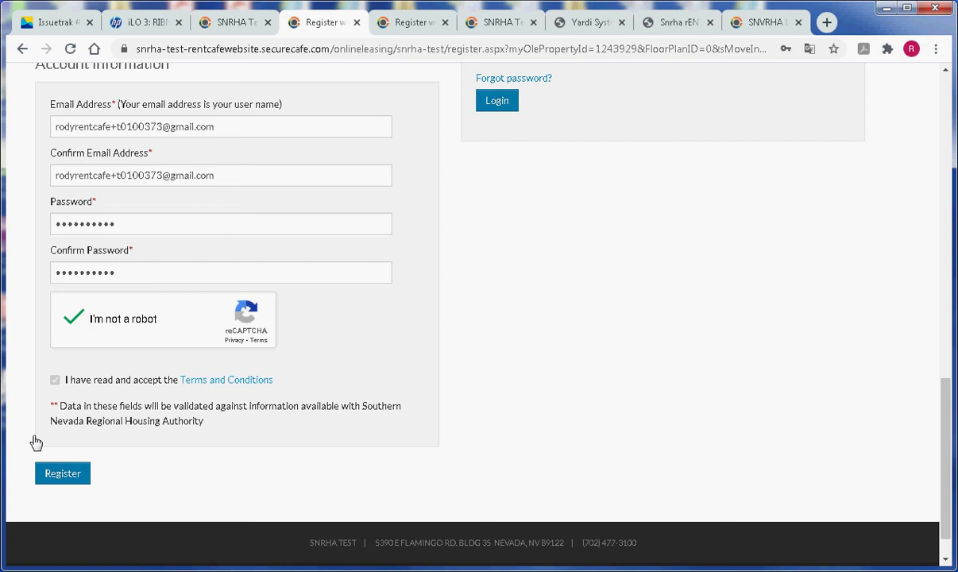
click(60, 480)
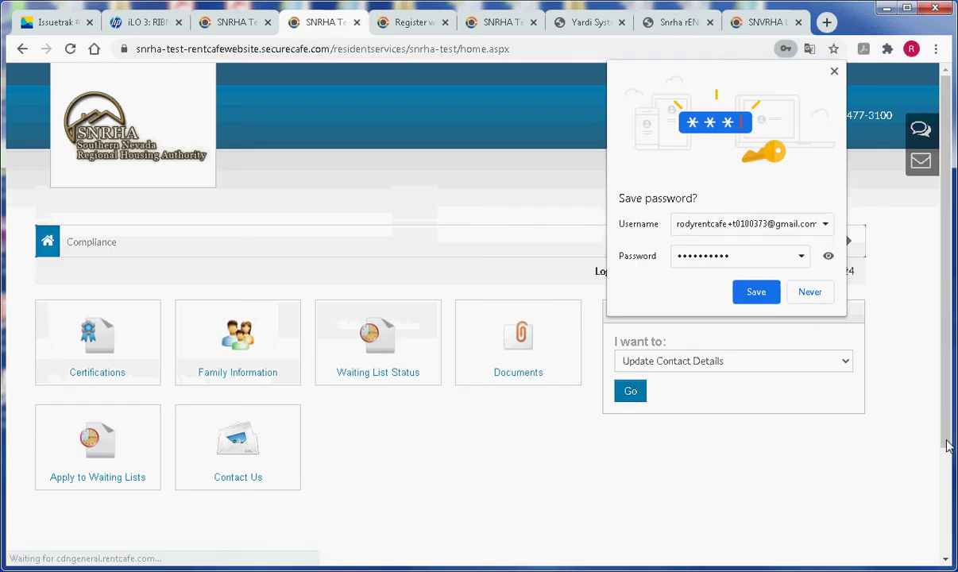
Dismiss Chrome's save-password bubble and scroll down the signed-in portal home page
click(835, 71)
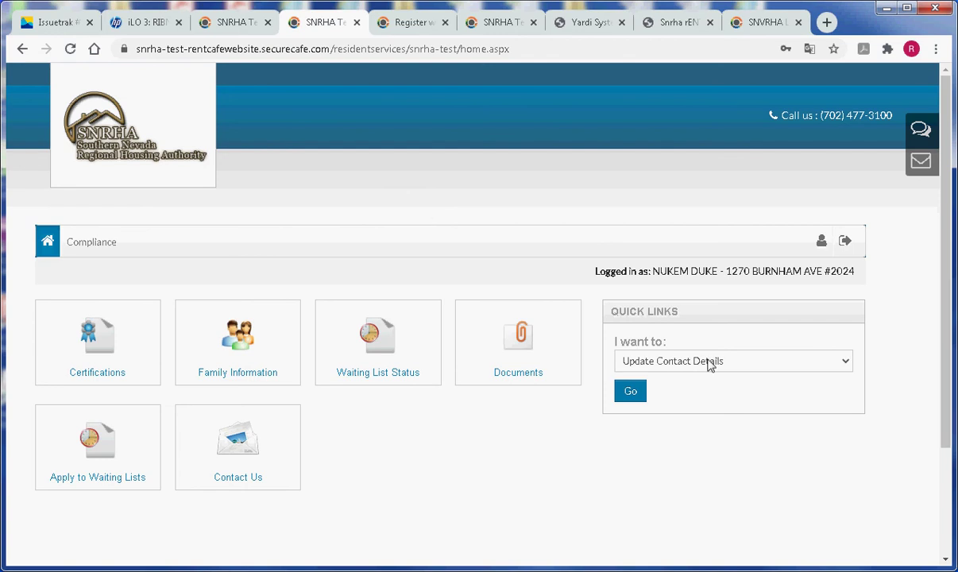
scroll(947, 335, down, 1)
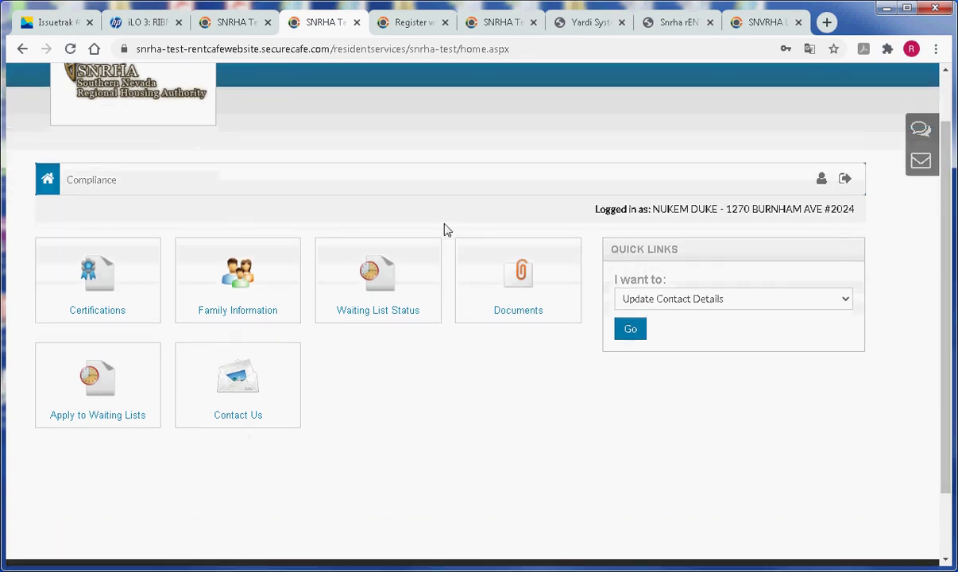